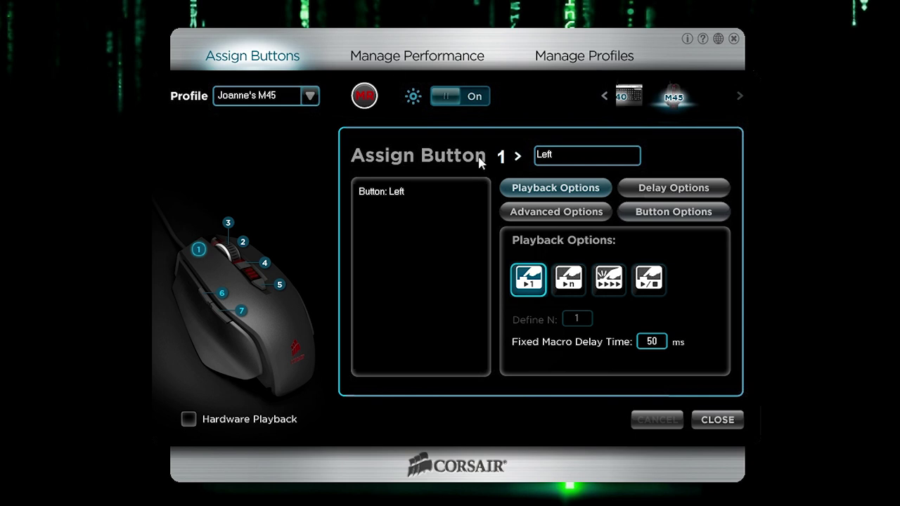
# Create a new mouse profile and name it Googly Bear
pyautogui.click(435, 54)
pyautogui.click(600, 58)
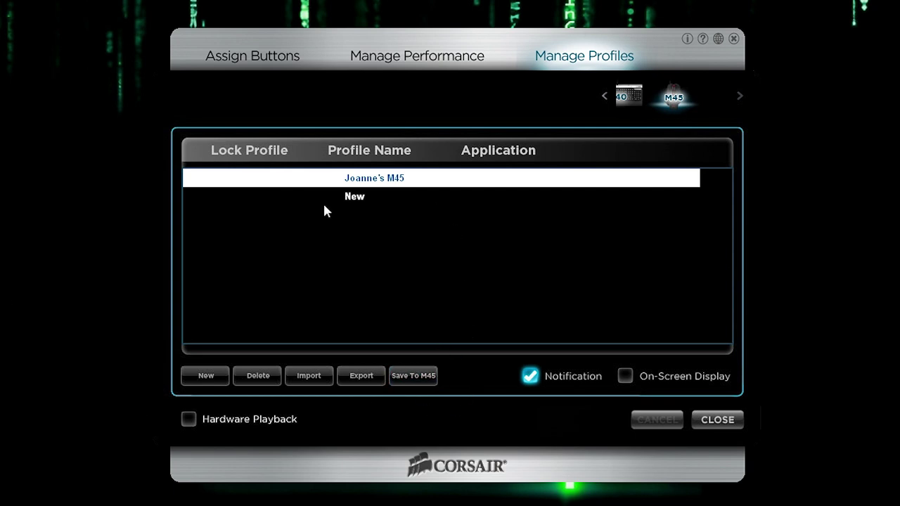
pyautogui.click(365, 195)
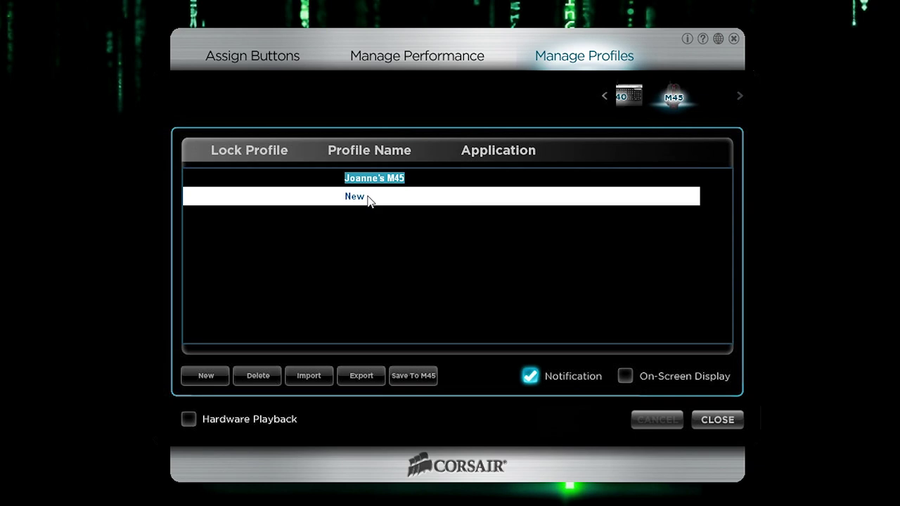
pyautogui.click(401, 180)
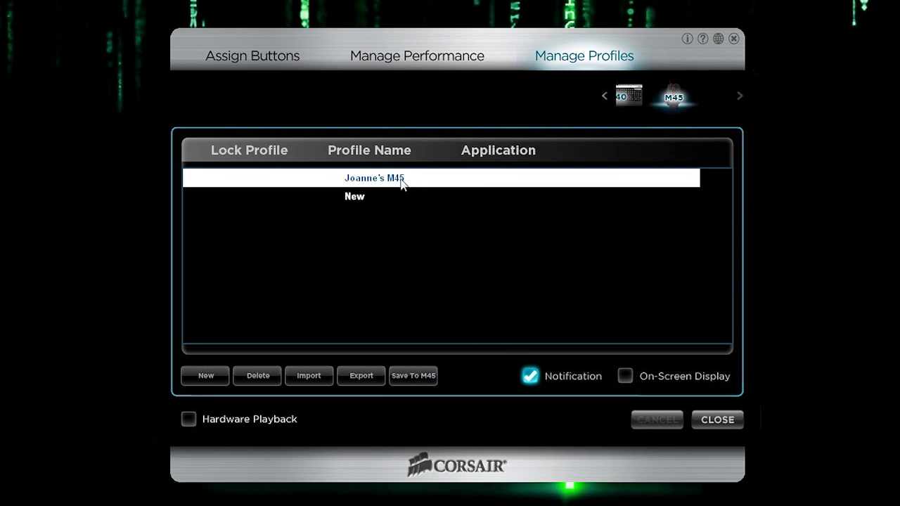
pyautogui.click(204, 376)
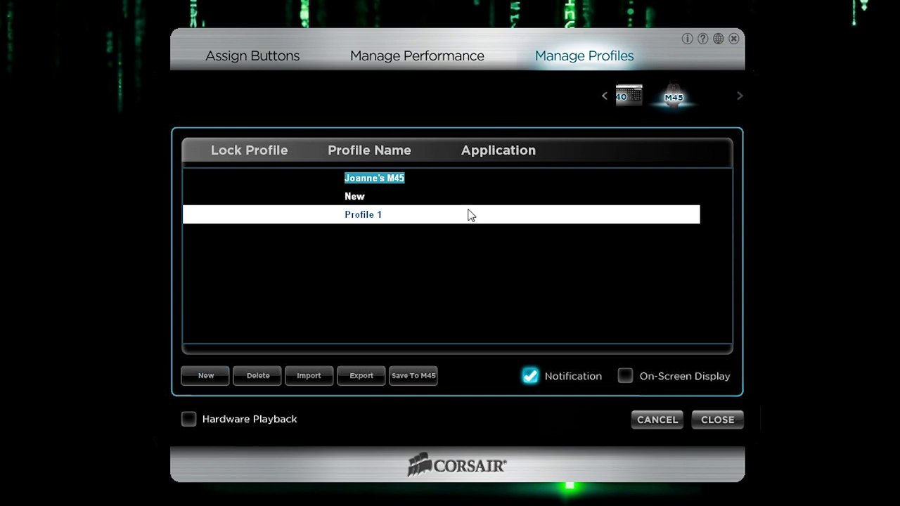
pyautogui.doubleClick(390, 220)
pyautogui.write('Googly Bear')
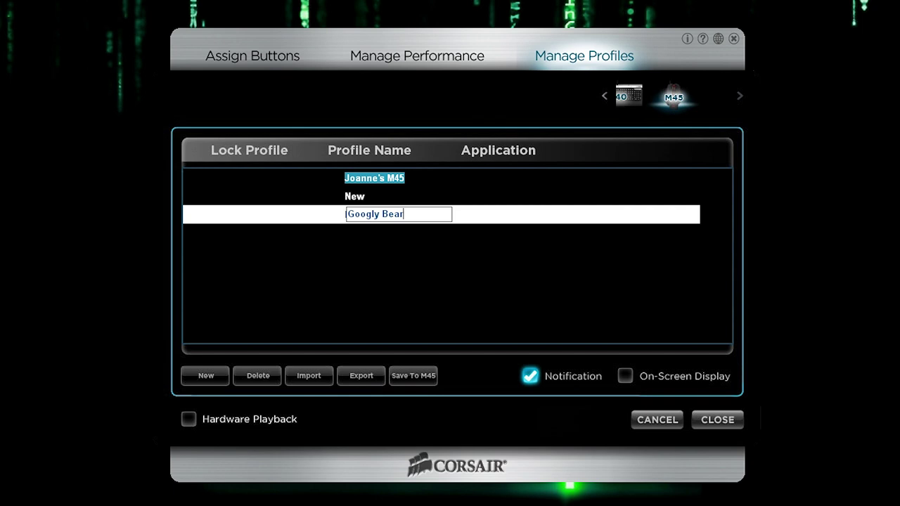
pyautogui.press('Return')
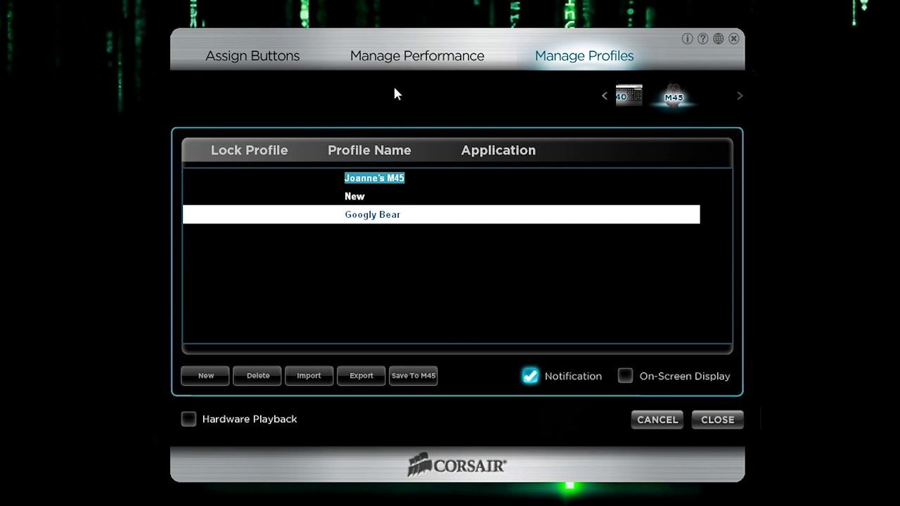
# Select the first profile in the list and save it to the M45
pyautogui.click(378, 180)
pyautogui.click(418, 375)
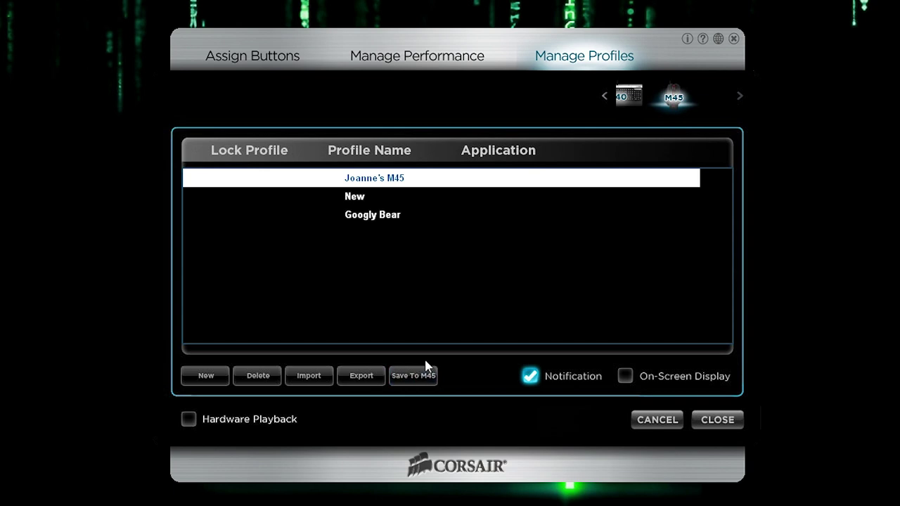
# View the available Lift Height options in the performance settings and close them without changing anything
pyautogui.click(403, 60)
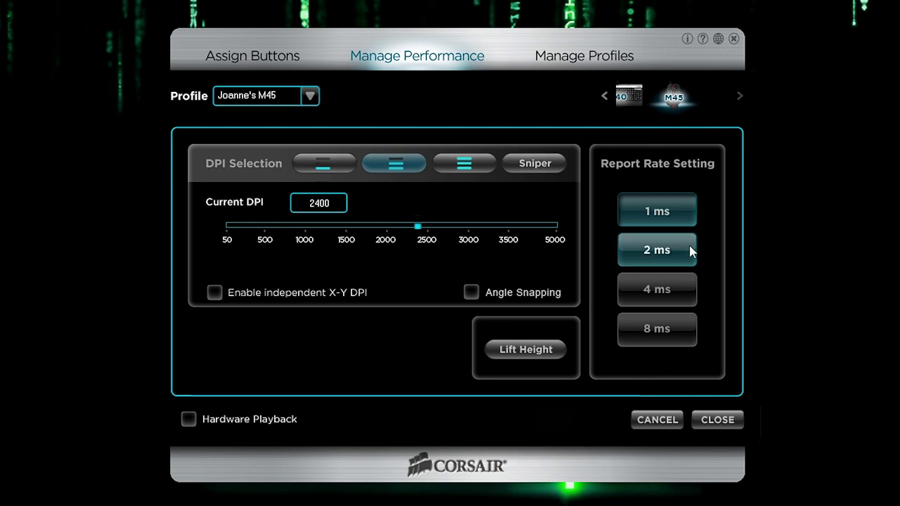
pyautogui.click(503, 349)
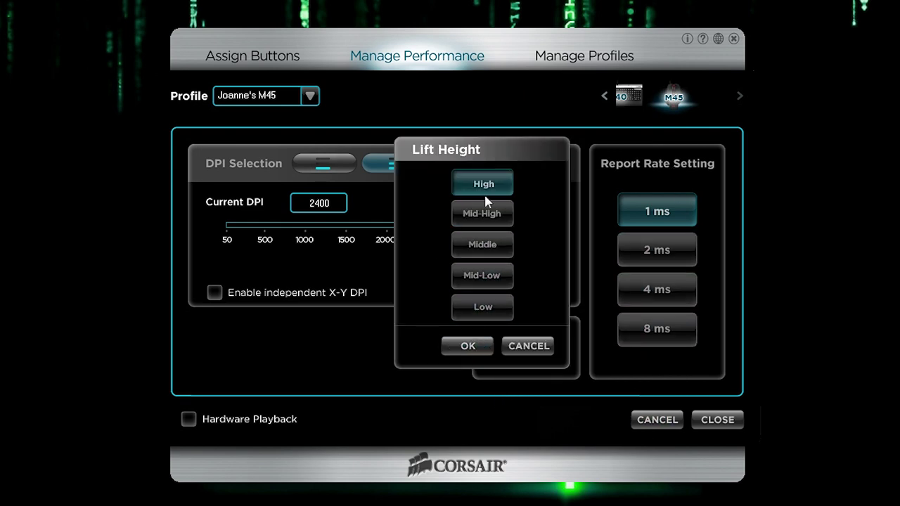
pyautogui.click(536, 351)
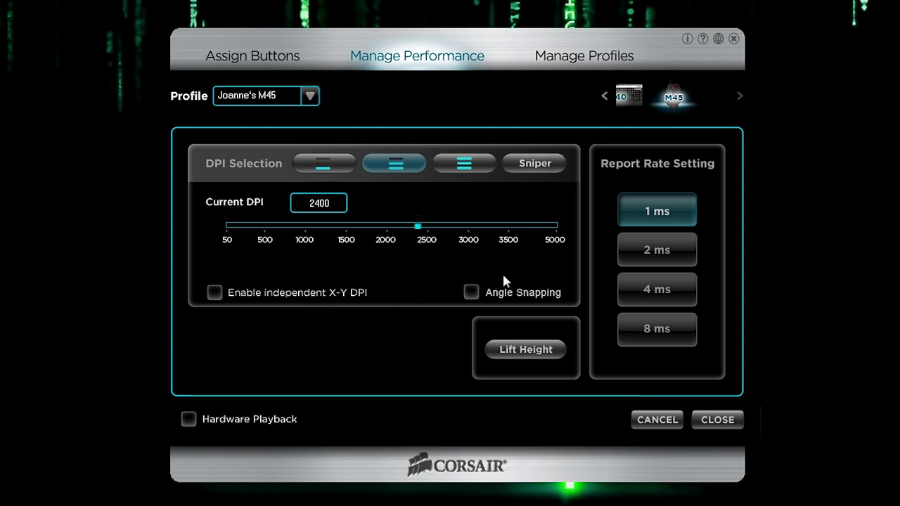
# Examine the DPI settings of the three sensitivity stages and the Sniper mode, returning to the middle stage
pyautogui.click(334, 167)
pyautogui.click(388, 168)
pyautogui.click(484, 167)
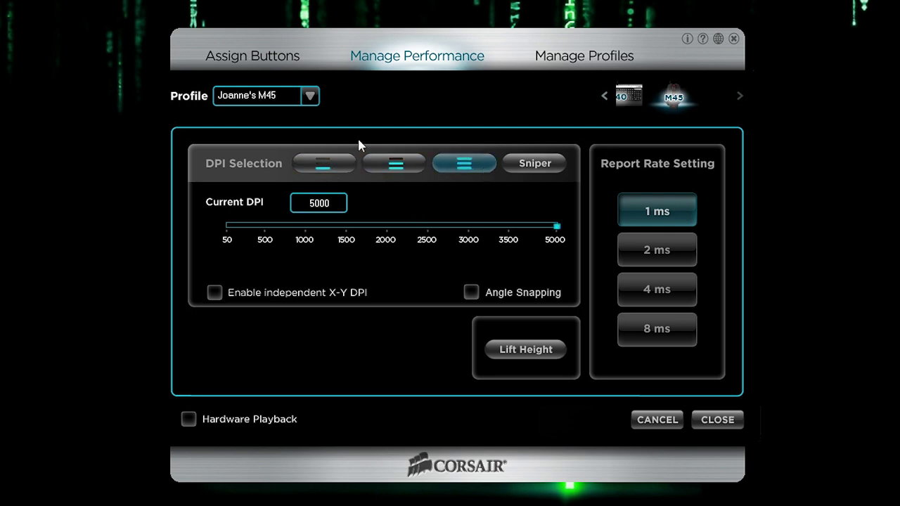
pyautogui.click(326, 167)
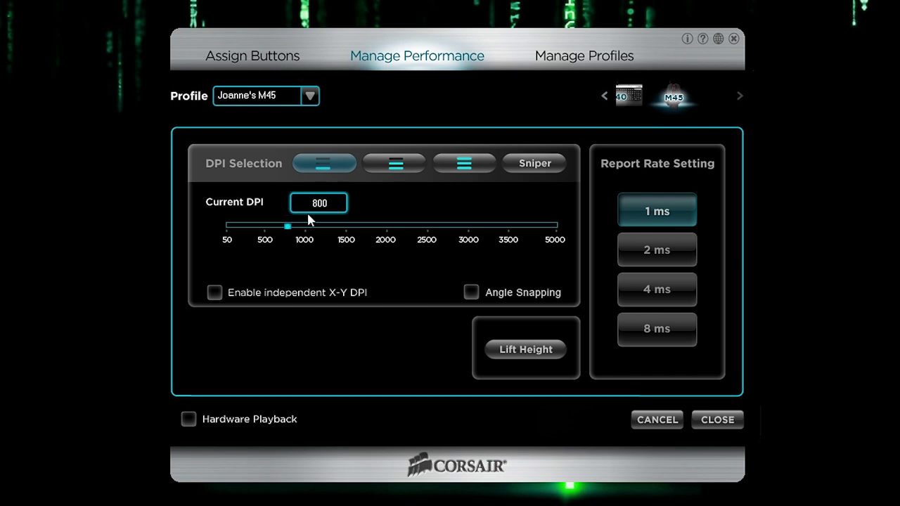
pyautogui.moveTo(290, 229)
pyautogui.mouseDown()
pyautogui.moveTo(316, 234)
pyautogui.moveTo(287, 229)
pyautogui.mouseUp()
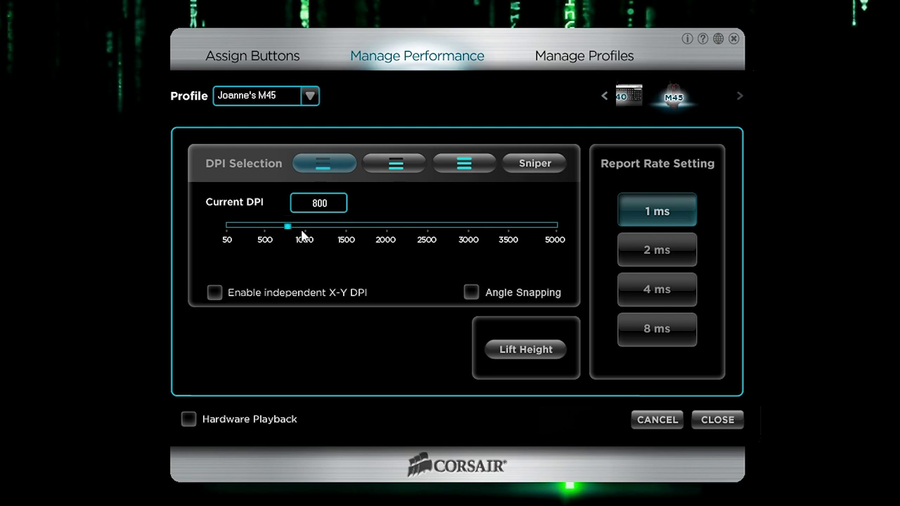
pyautogui.click(525, 165)
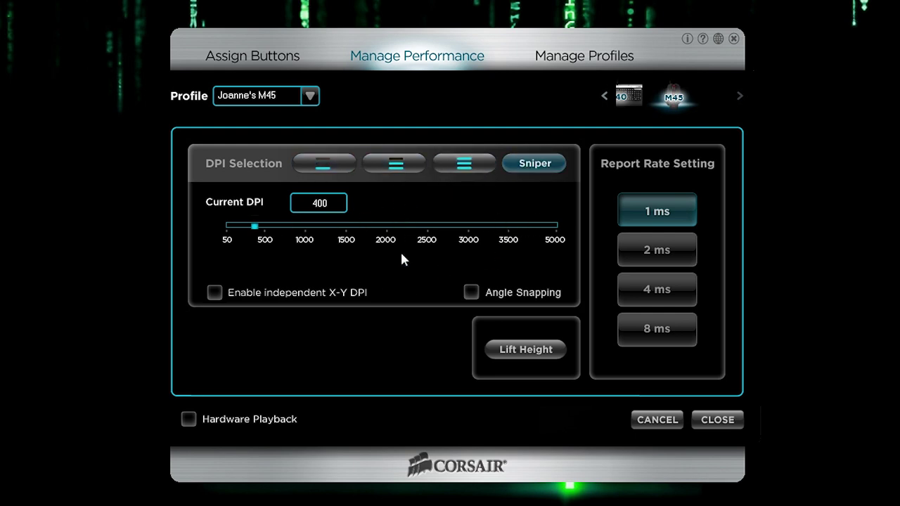
pyautogui.click(409, 169)
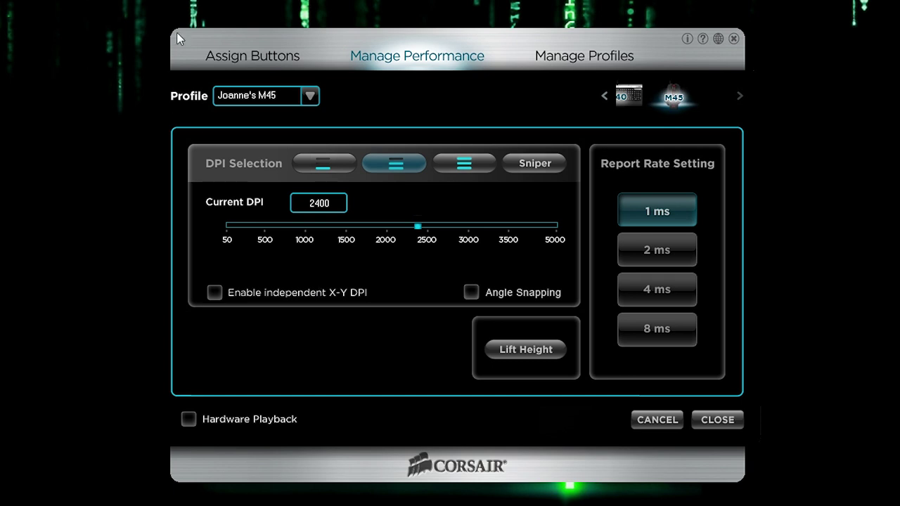
# Switch the mouse lighting off and back on in the button assignment settings
pyautogui.click(309, 97)
pyautogui.click(429, 95)
pyautogui.click(263, 57)
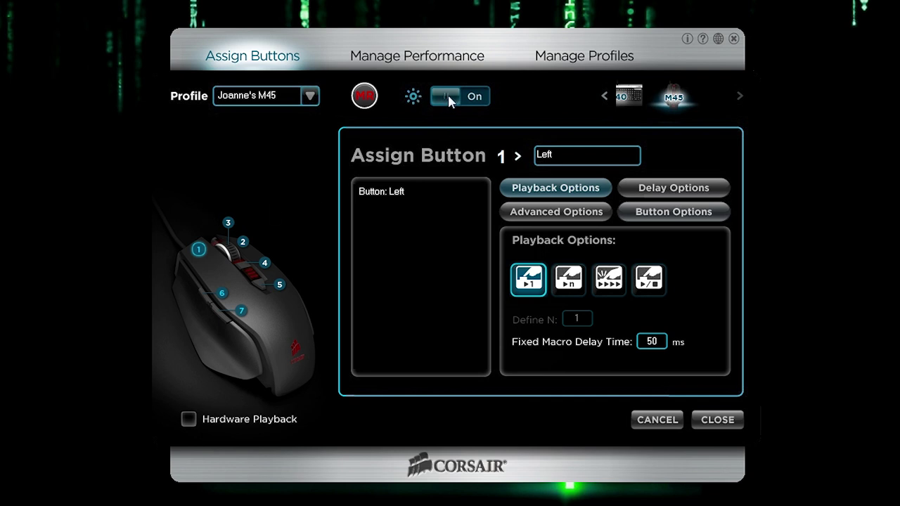
pyautogui.click(470, 100)
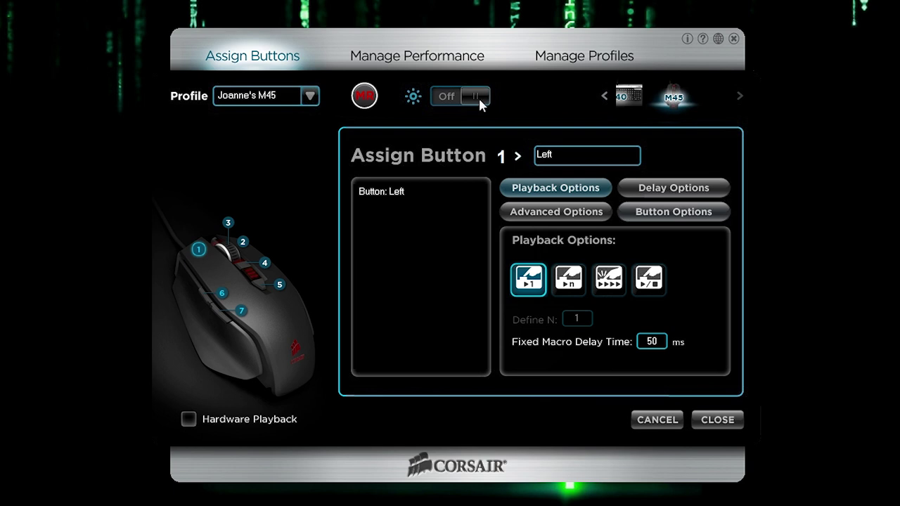
pyautogui.click(478, 98)
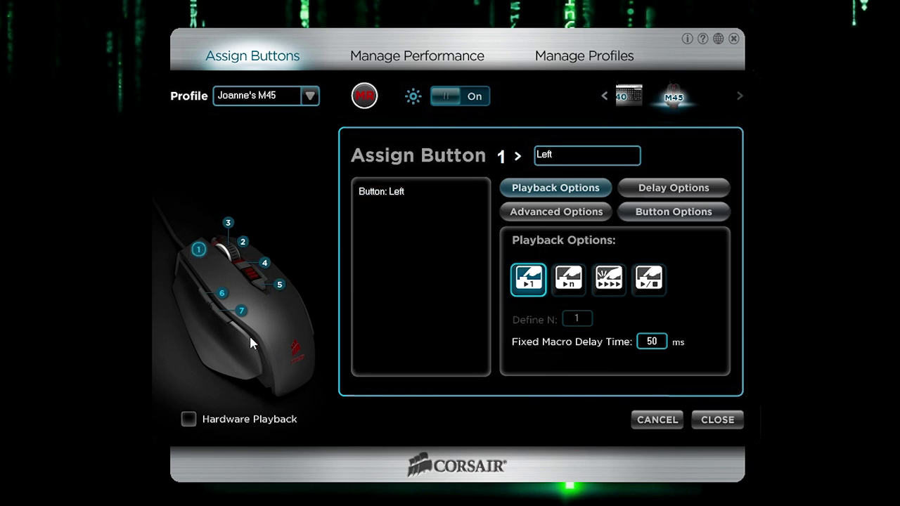
# Record a macro of the keys Q, W, E, R, T and Y on mouse button 3 (Middle)
pyautogui.click(241, 310)
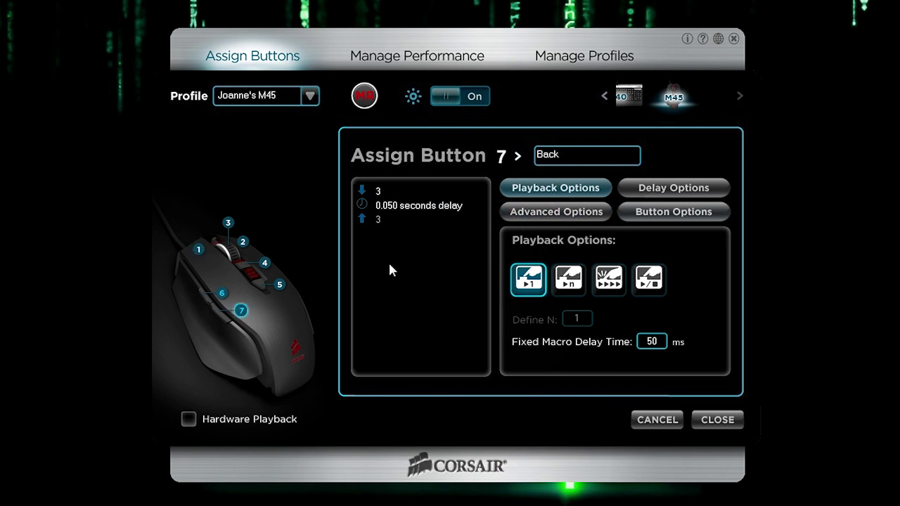
pyautogui.click(228, 223)
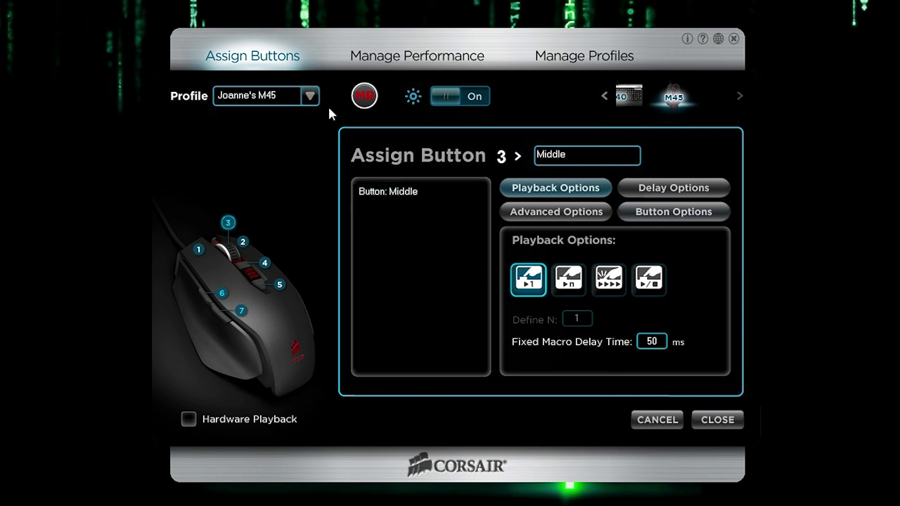
pyautogui.click(359, 95)
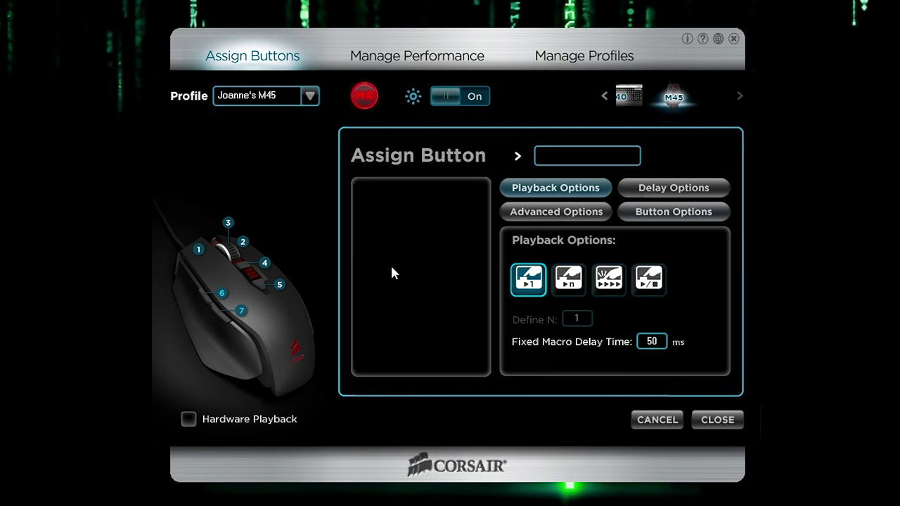
pyautogui.click(229, 223)
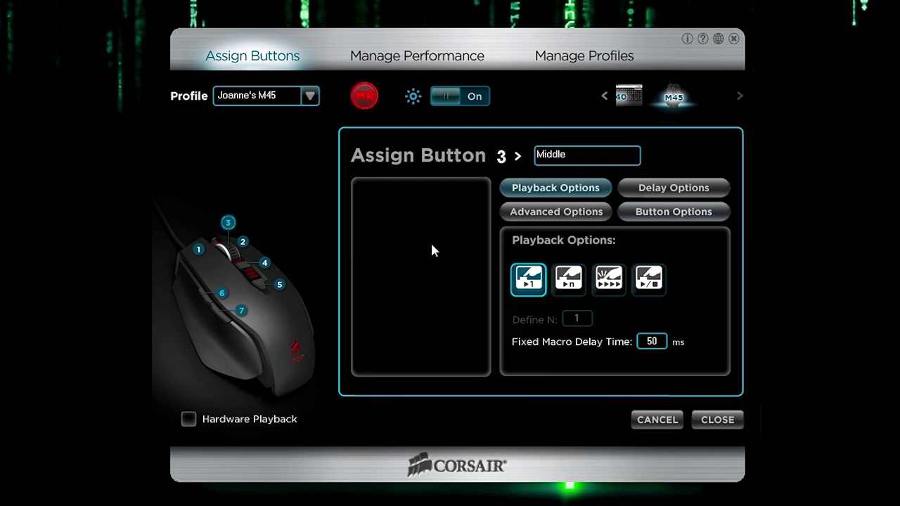
pyautogui.press('q')
pyautogui.press('w')
pyautogui.press('e')
pyautogui.press('r')
pyautogui.press('t')
pyautogui.press('y')
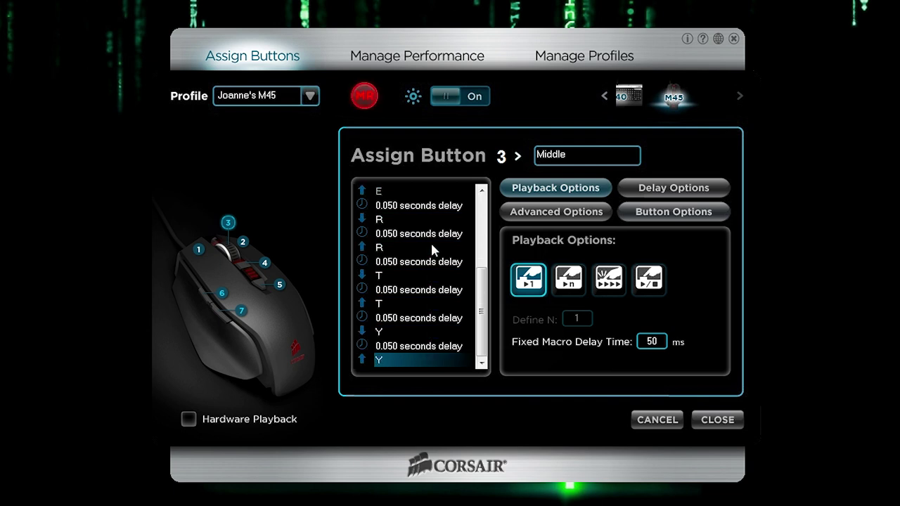
pyautogui.click(359, 97)
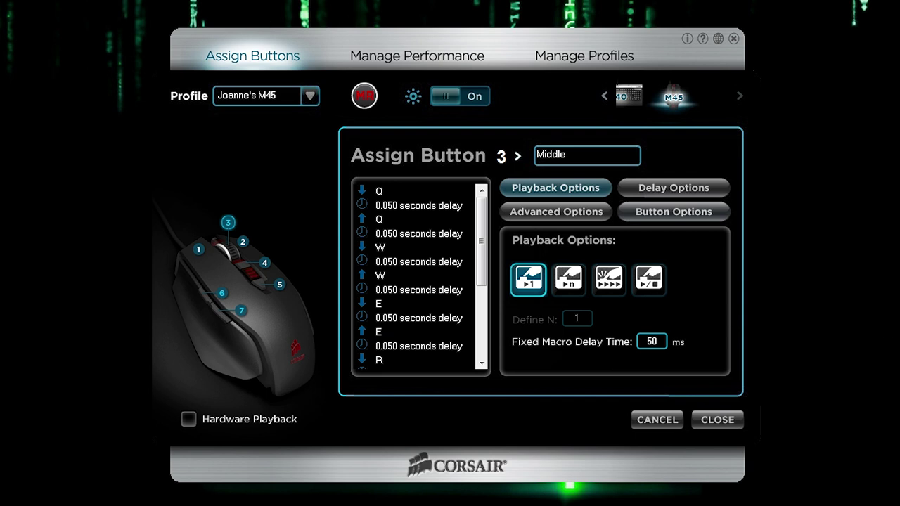
# Switch to Notepad, output qwerty as a test of the macro, and close the document without saving
pyautogui.hotkey('alt', 'Tab')
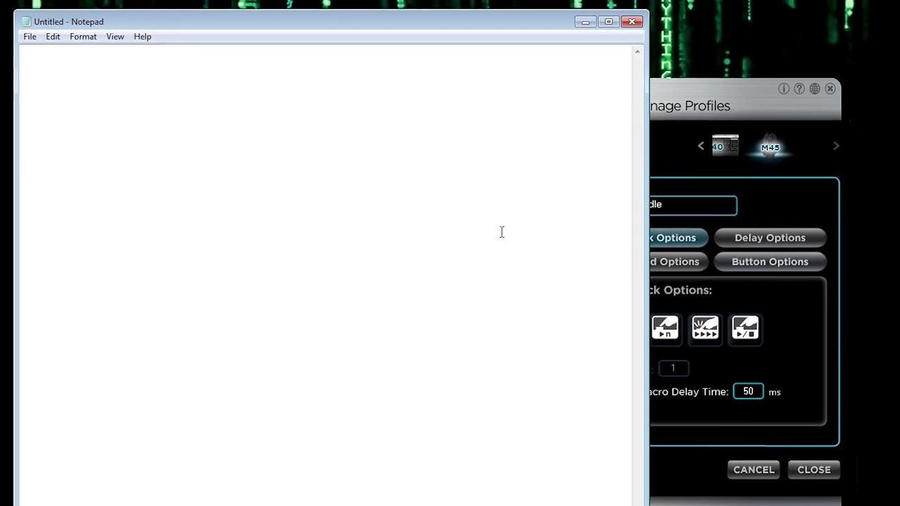
pyautogui.write('qwerty')
pyautogui.click(630, 21)
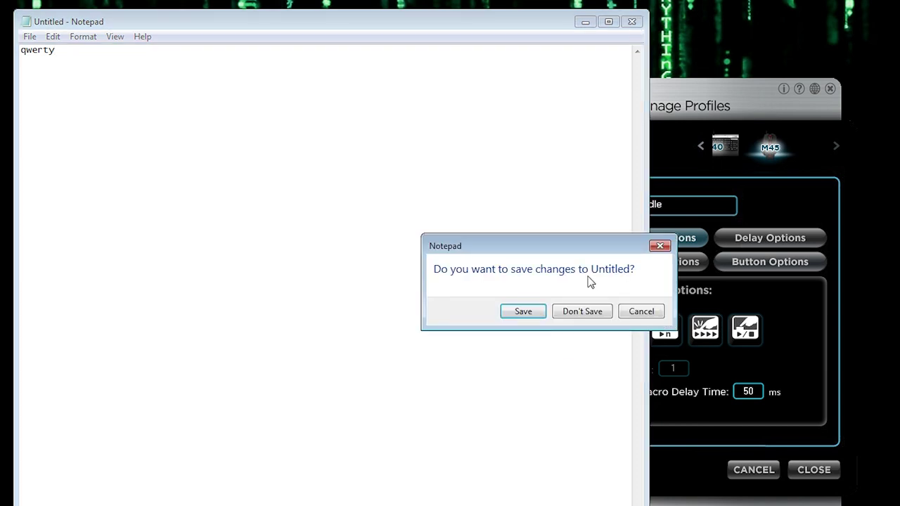
pyautogui.click(585, 313)
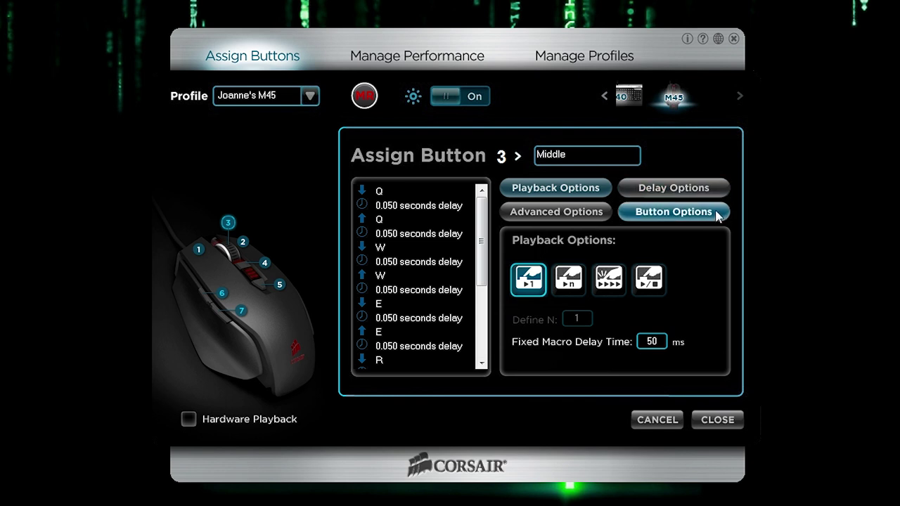
# Examine the delay options and the basic and advanced command lists available for button 3
pyautogui.click(661, 189)
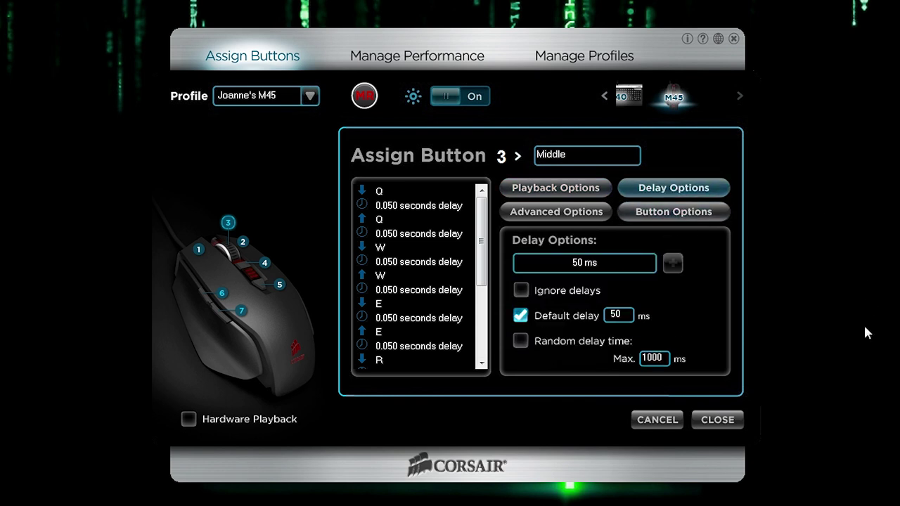
pyautogui.click(611, 265)
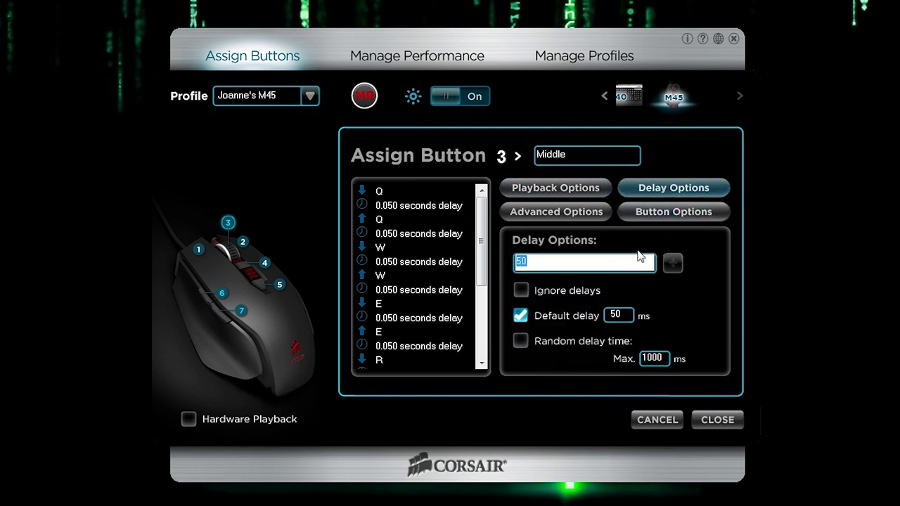
pyautogui.click(562, 212)
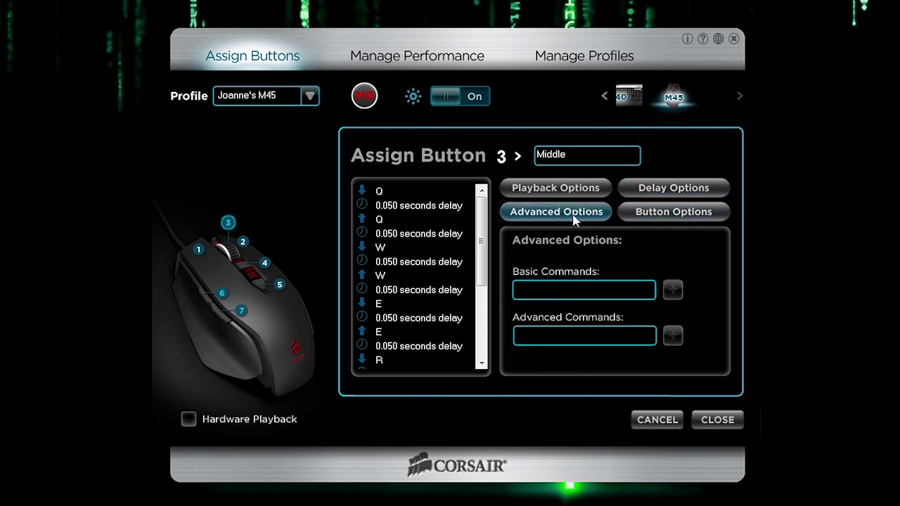
pyautogui.click(628, 294)
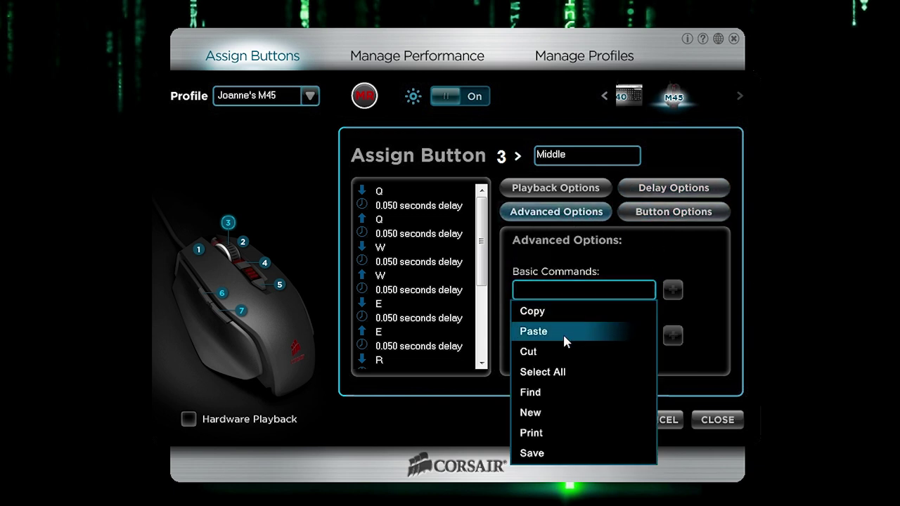
pyautogui.click(707, 301)
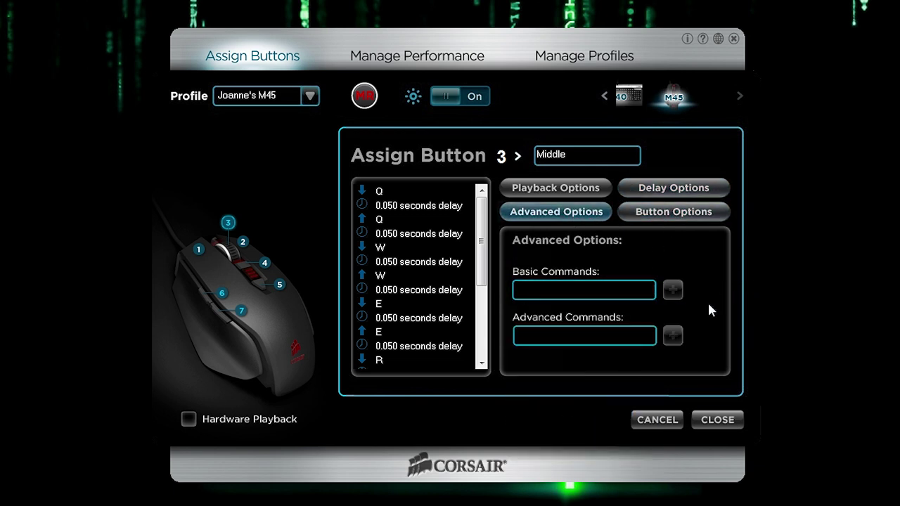
pyautogui.click(568, 336)
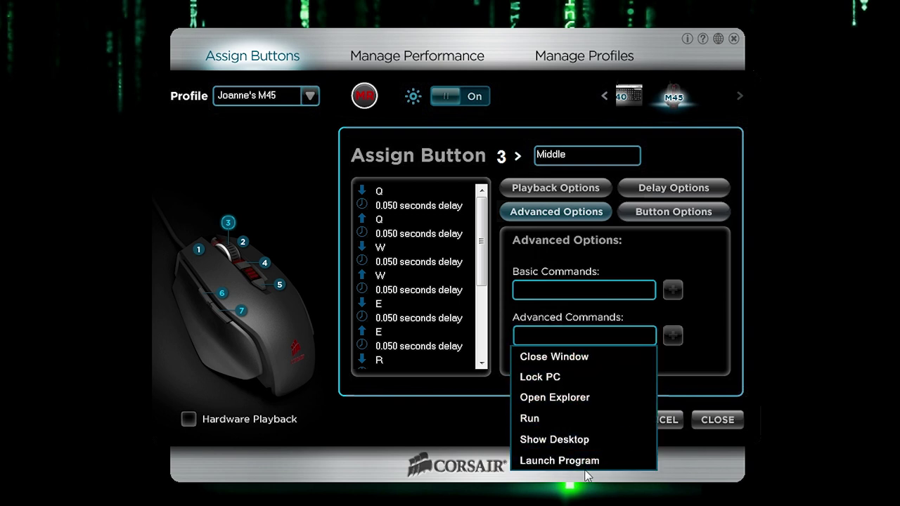
pyautogui.click(694, 318)
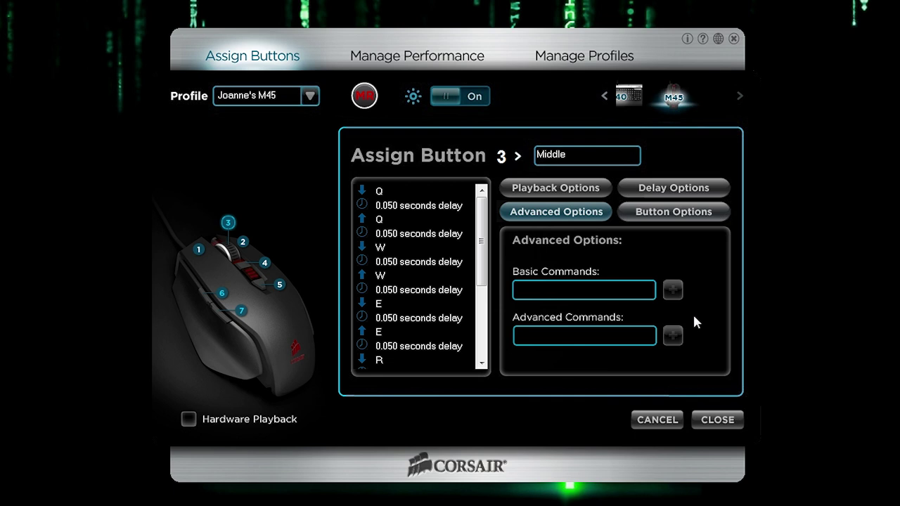
# Examine the basic and advanced button functions that can be assigned to button 3
pyautogui.click(667, 209)
pyautogui.click(639, 291)
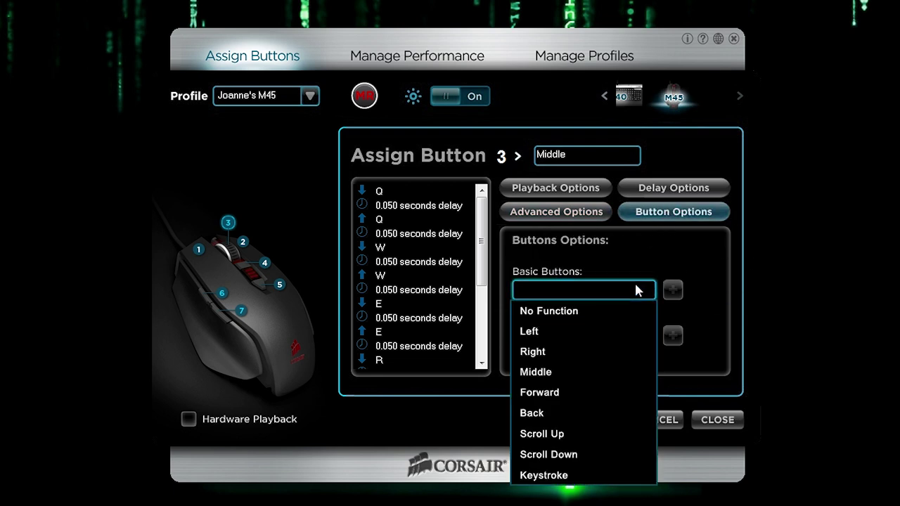
pyautogui.click(622, 280)
pyautogui.click(605, 335)
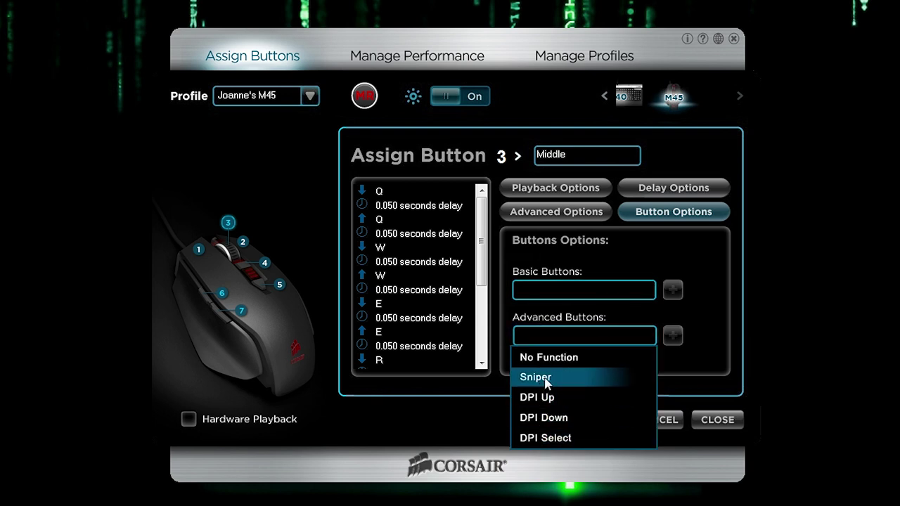
pyautogui.click(713, 269)
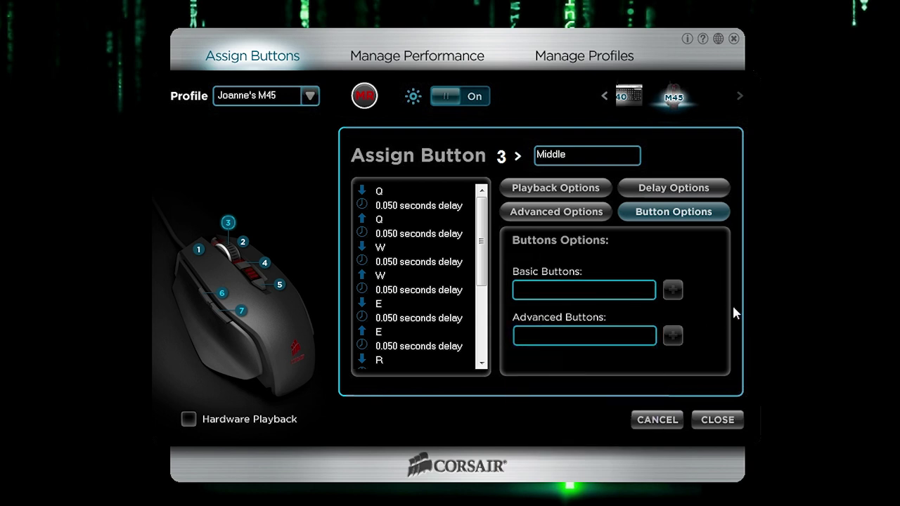